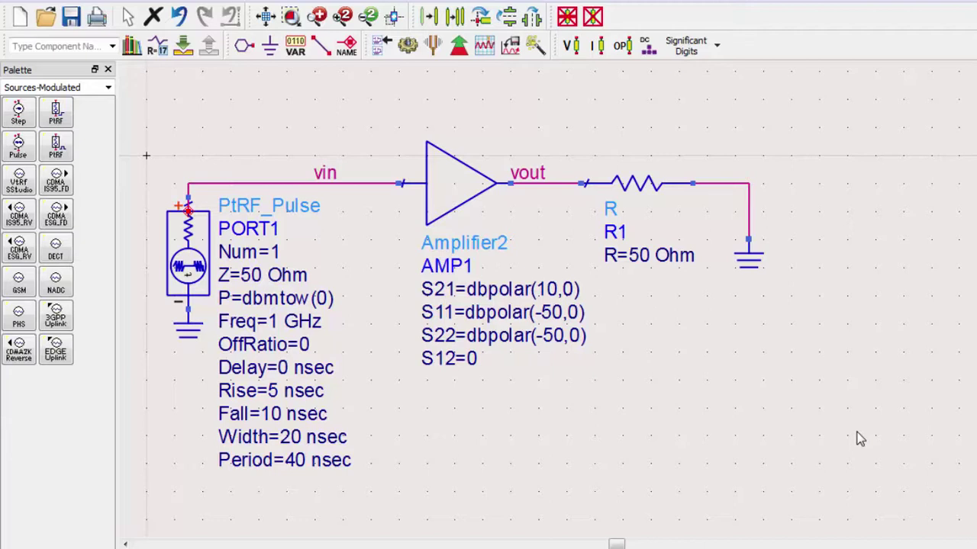
# Place an ENV controller (Env1) from the Simulation-Envelope palette to the right of the amplifier
pyautogui.click(109, 88)
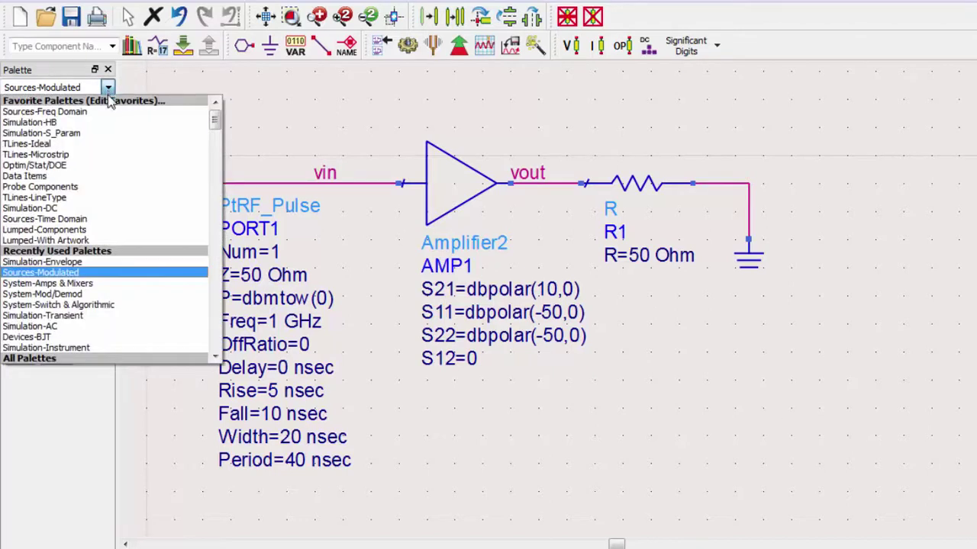
pyautogui.click(84, 261)
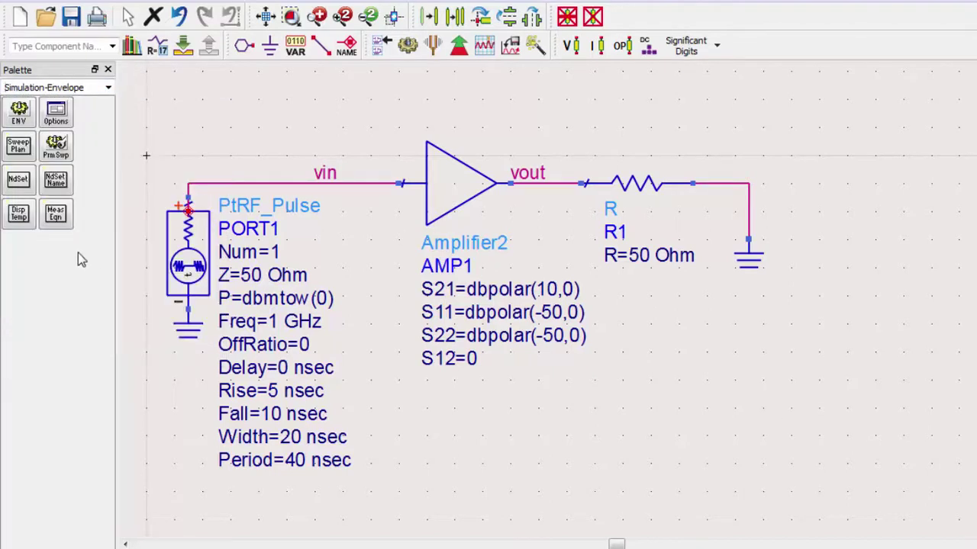
pyautogui.click(19, 114)
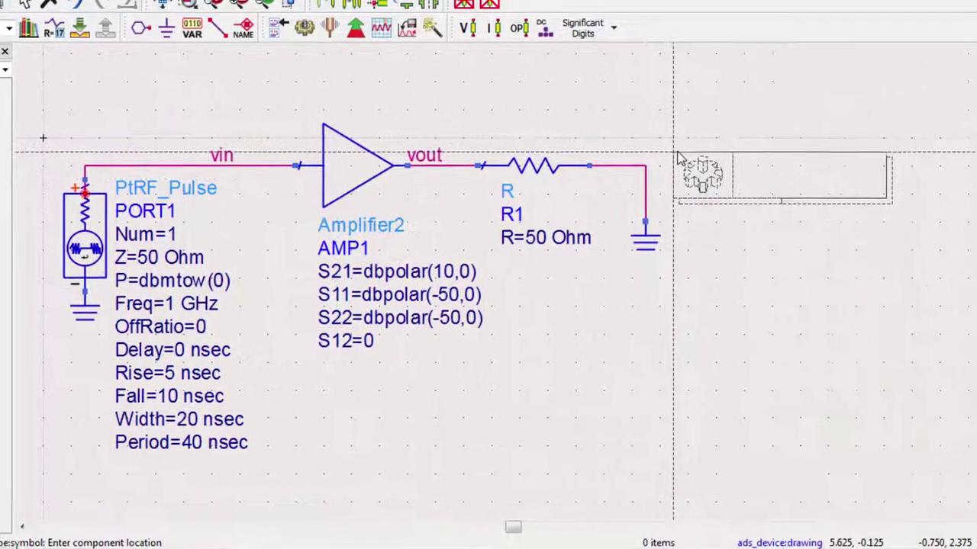
pyautogui.click(682, 157)
pyautogui.press('Escape')
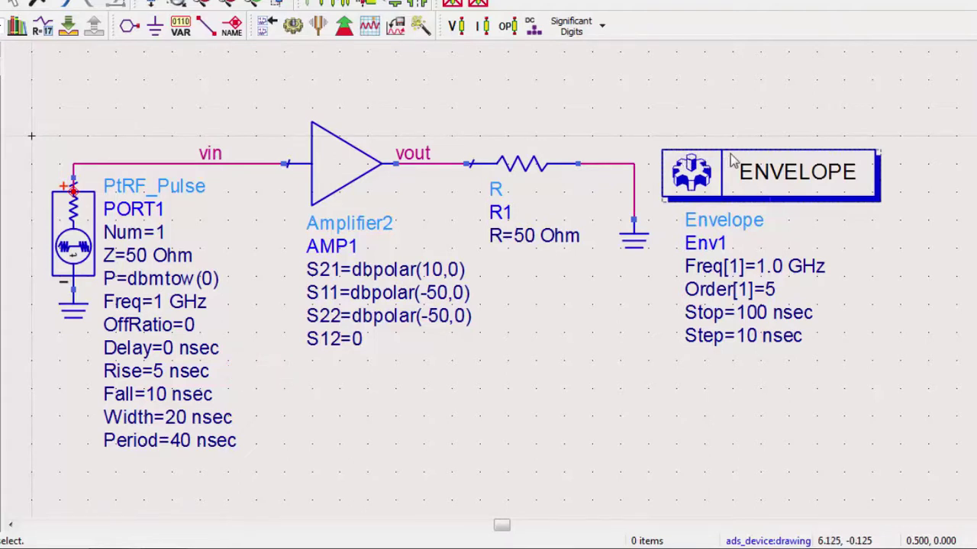
# Change Env1 to Step=1 nsec and Stop=80 nsec
pyautogui.doubleClick(744, 336)
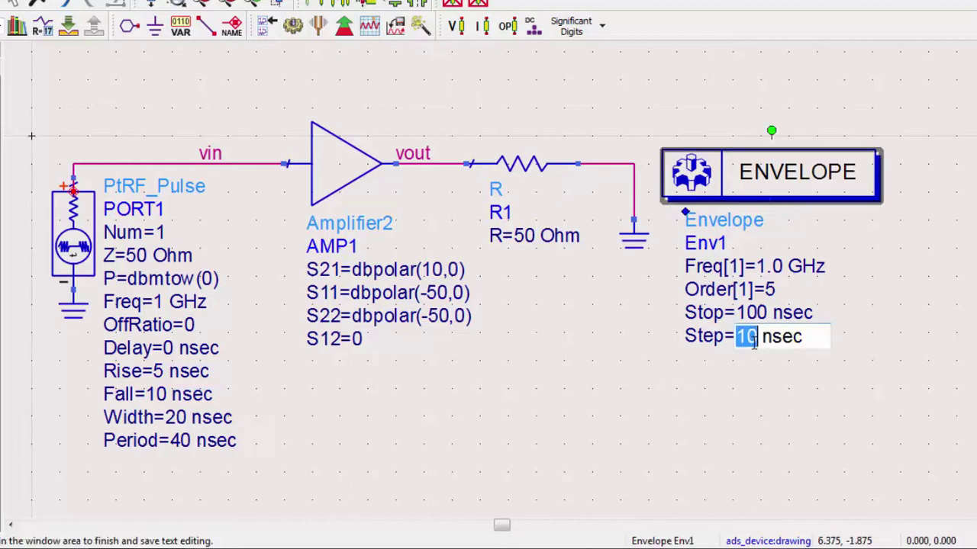
pyautogui.write('1')
pyautogui.click(754, 376)
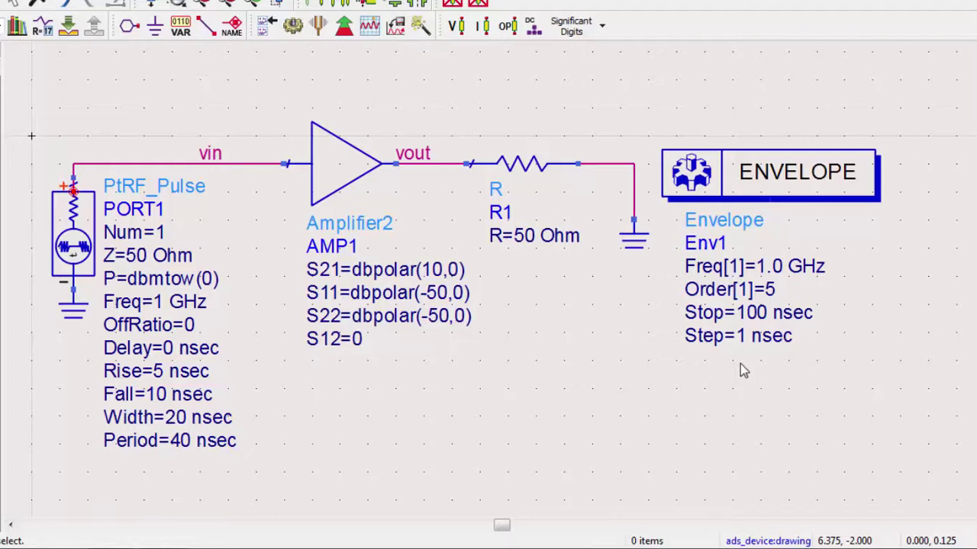
pyautogui.doubleClick(748, 313)
pyautogui.write('80')
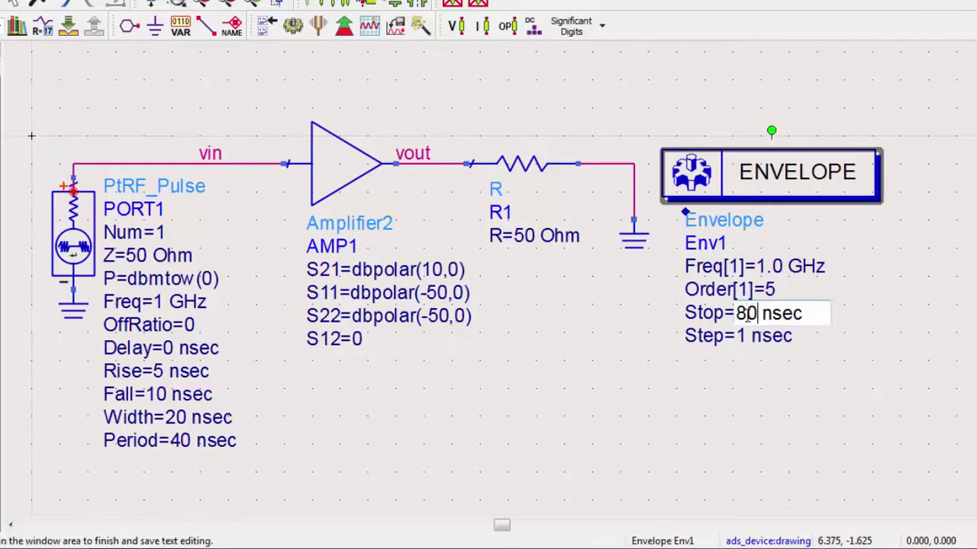
pyautogui.click(645, 367)
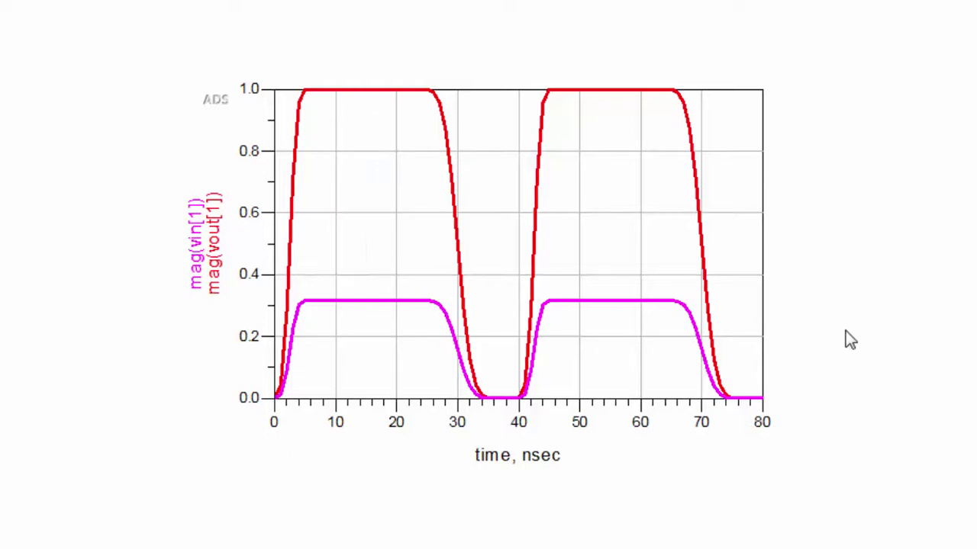
# Add the equation trace ts(vout) to the pulse plot alongside the magnitude traces
pyautogui.doubleClick(750, 215)
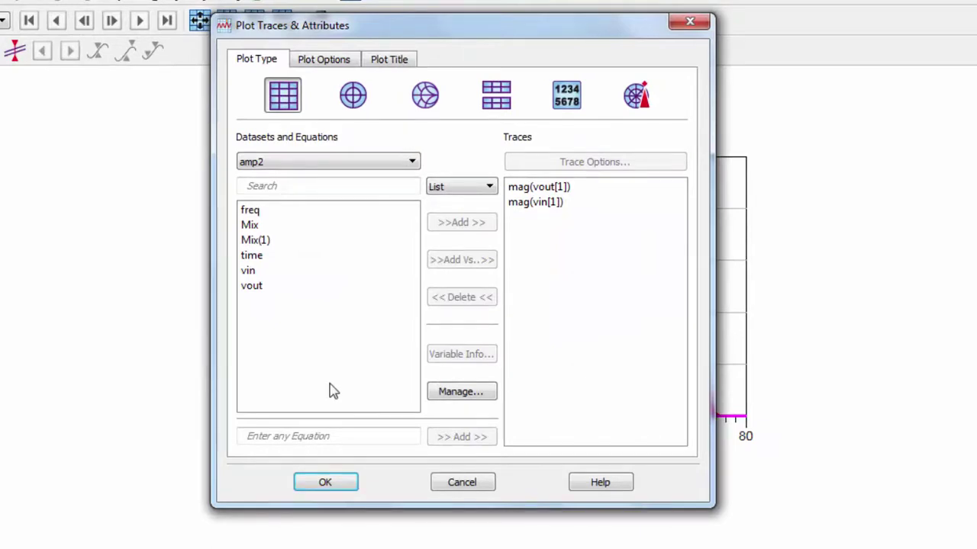
pyautogui.click(302, 438)
pyautogui.write('ts(vout)')
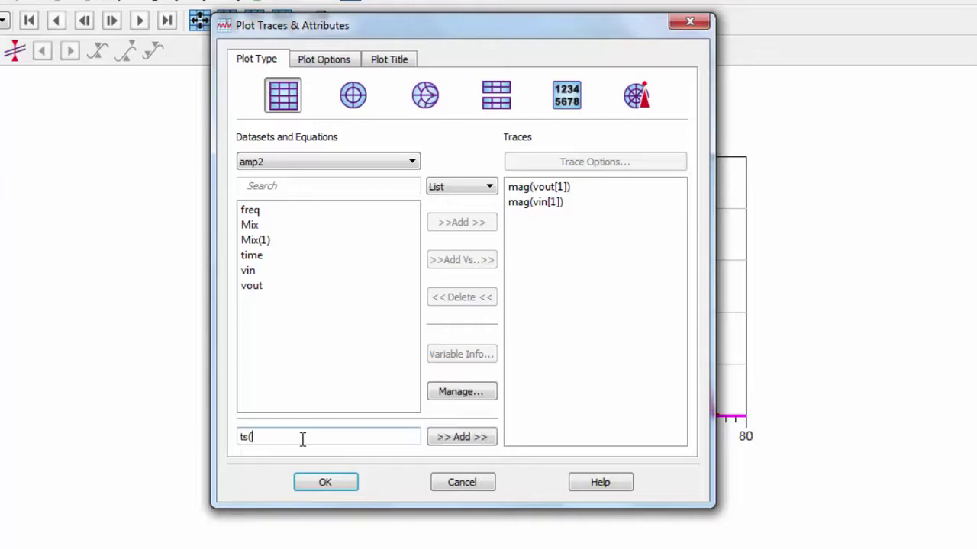
pyautogui.click(461, 439)
pyautogui.click(327, 483)
pyautogui.click(836, 413)
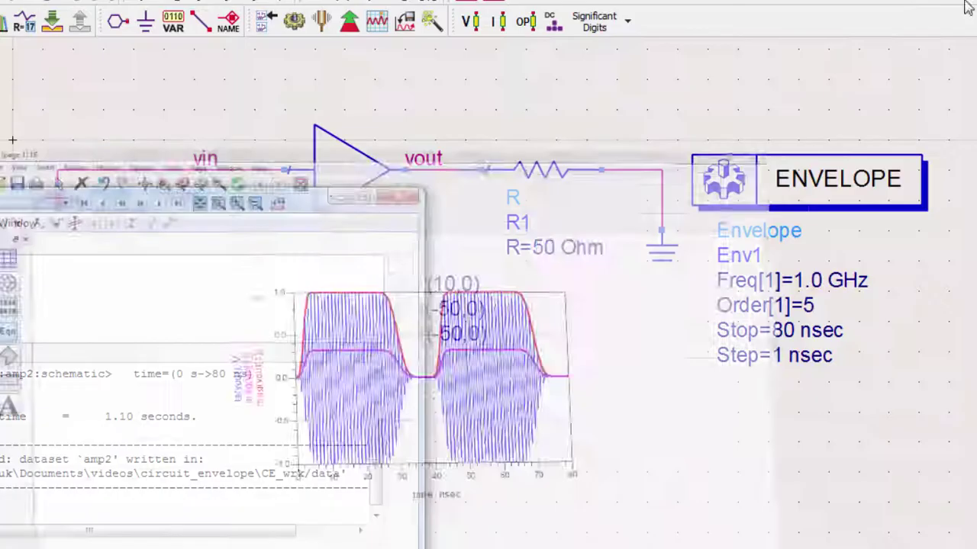
# Set Env1 Step back to 10 nsec and re-run the simulation with F7
pyautogui.click(778, 356)
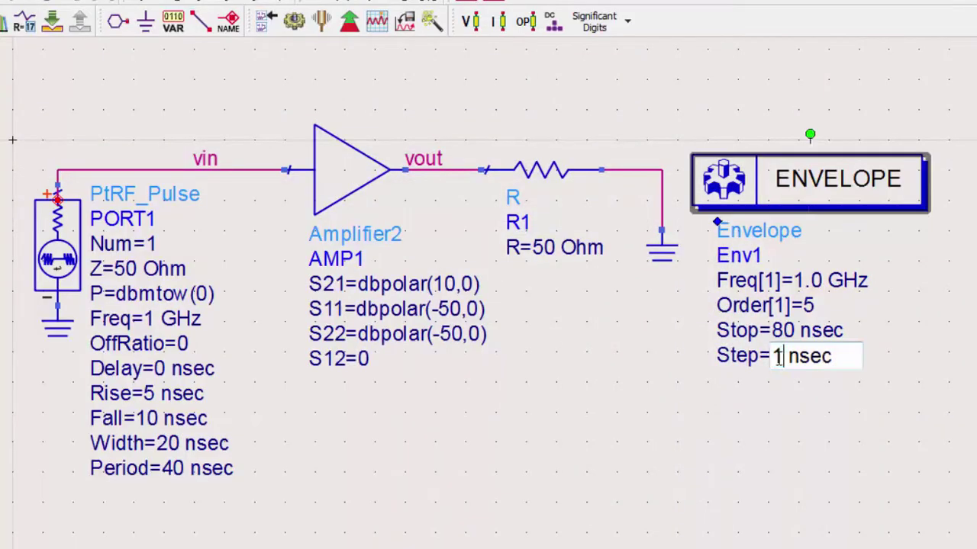
pyautogui.write('0')
pyautogui.click(650, 377)
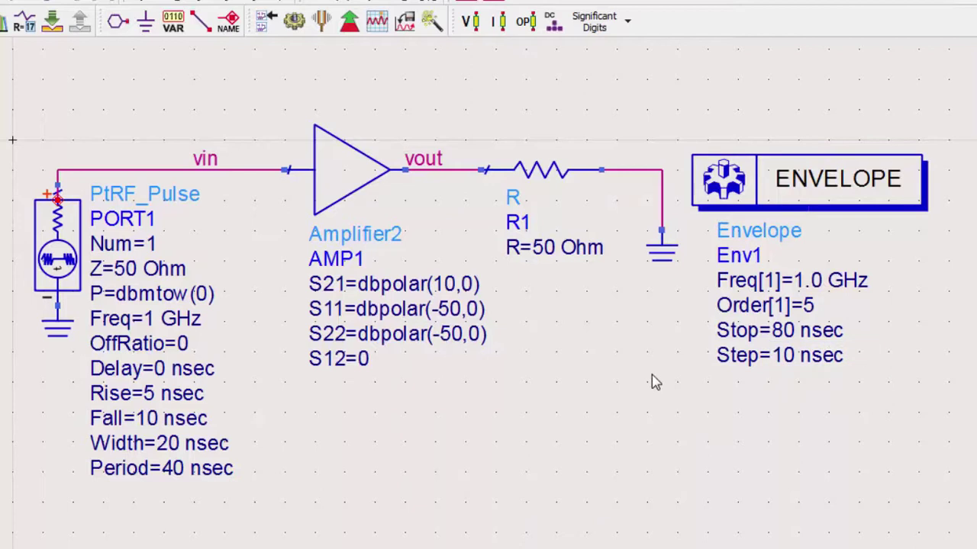
pyautogui.press('F7')
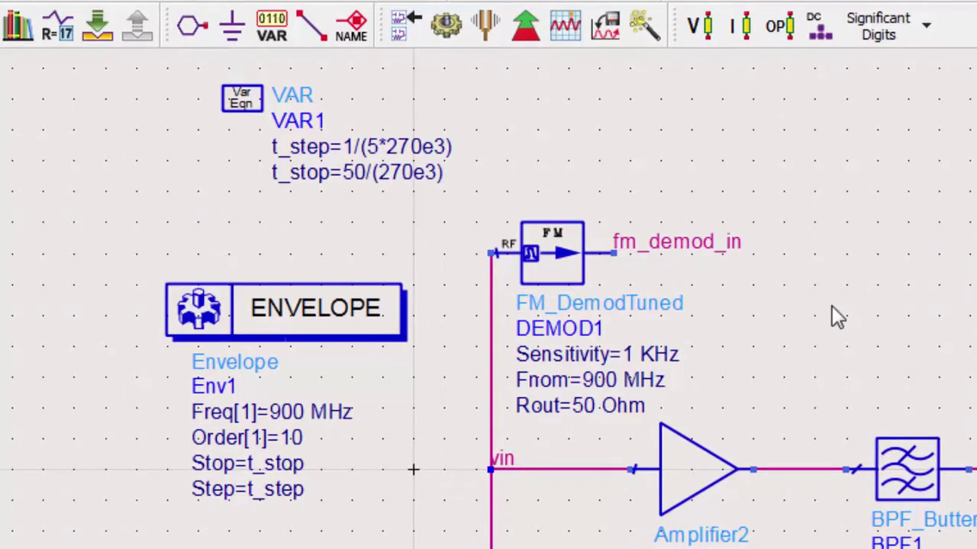
# Run the envelope simulation of the GSM FM-demodulator circuit with F7
pyautogui.press('F7')
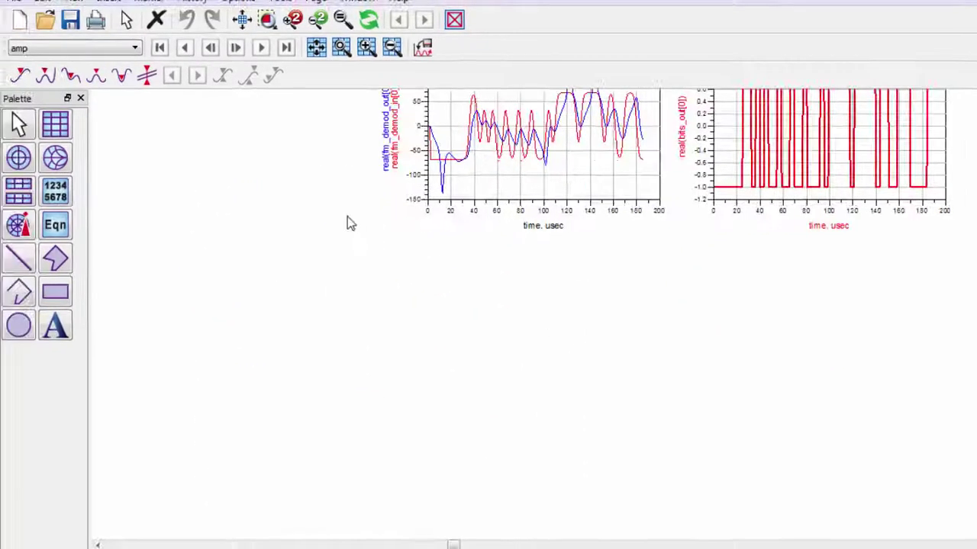
# Create a rectangular plot of vout as the carrier spectrum in dB
pyautogui.click(55, 127)
pyautogui.click(431, 271)
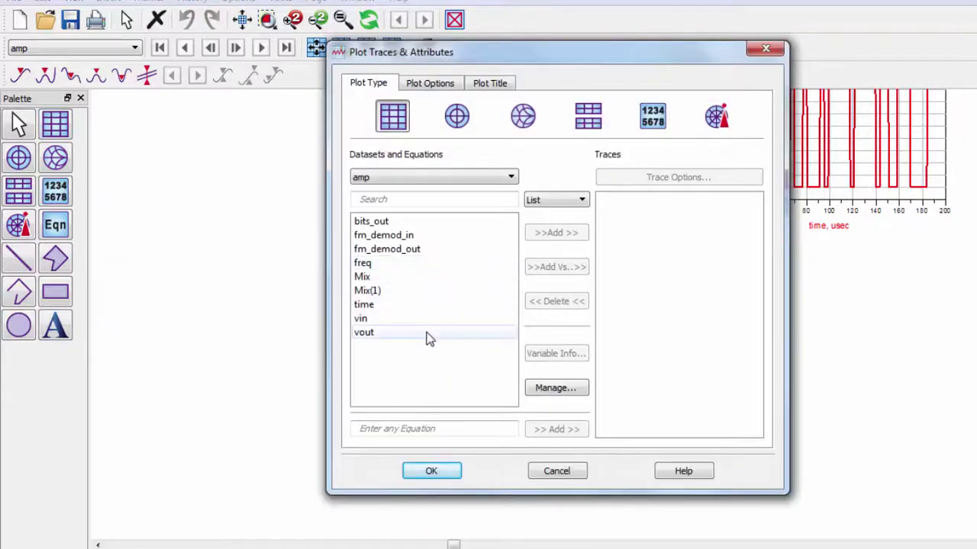
pyautogui.click(427, 336)
pyautogui.click(563, 232)
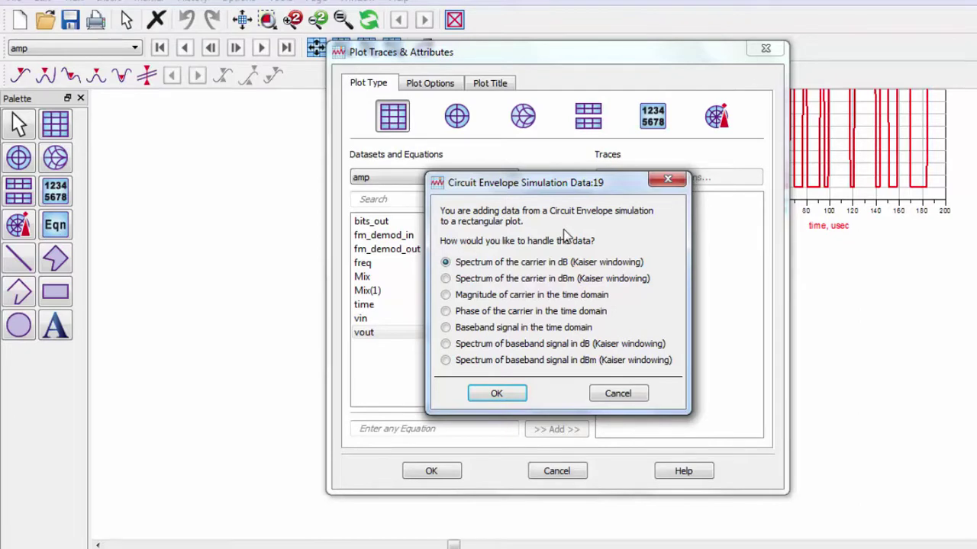
pyautogui.click(497, 393)
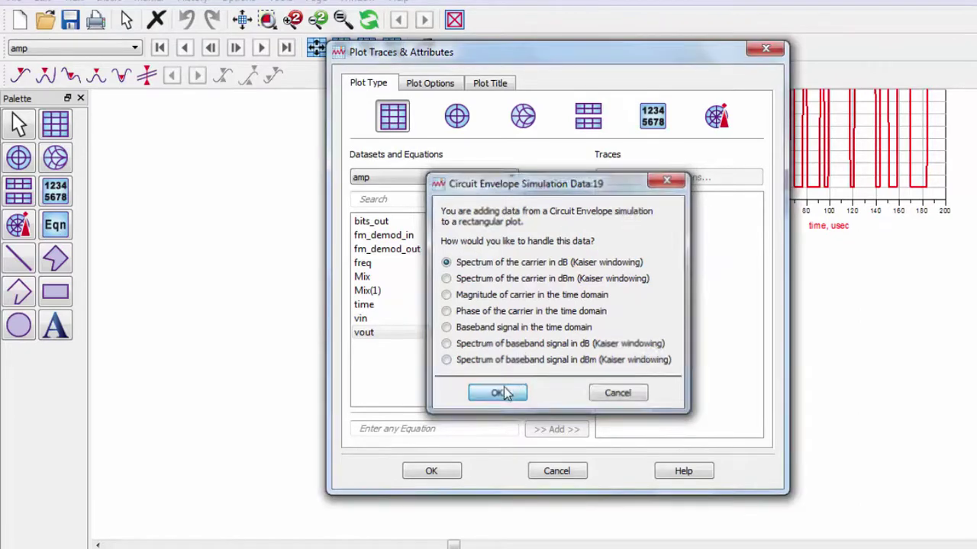
pyautogui.click(430, 476)
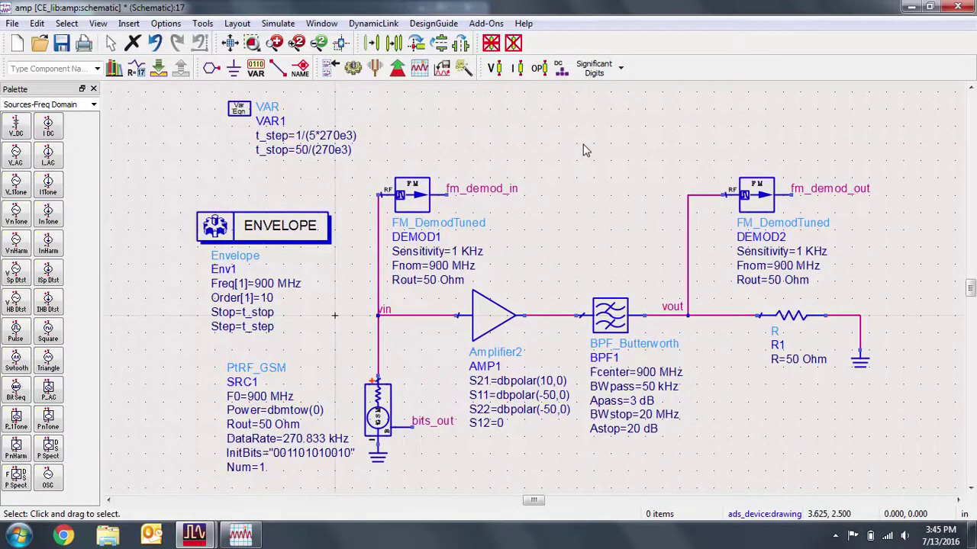
# Set up tuning of BPF1's BWpass with a 5–200 kHz range
pyautogui.click(375, 69)
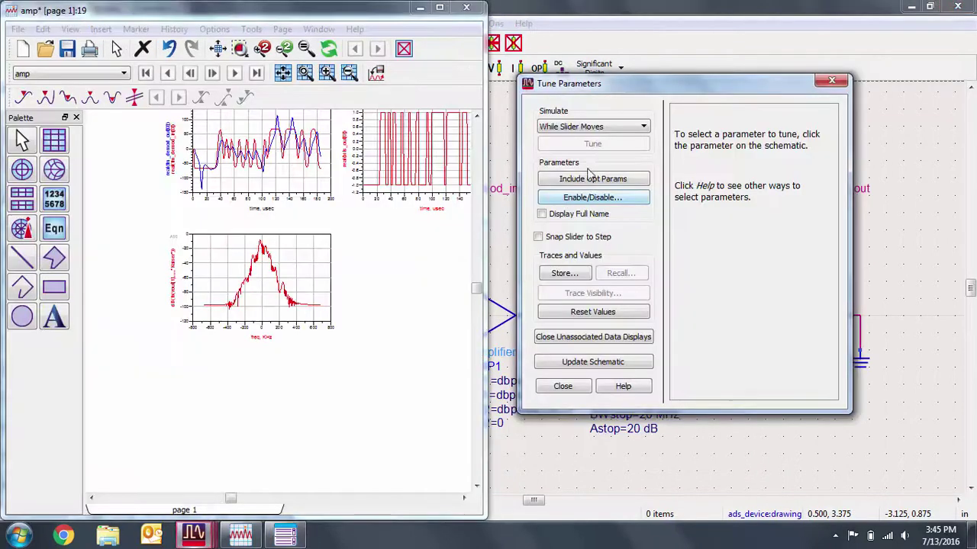
pyautogui.click(599, 38)
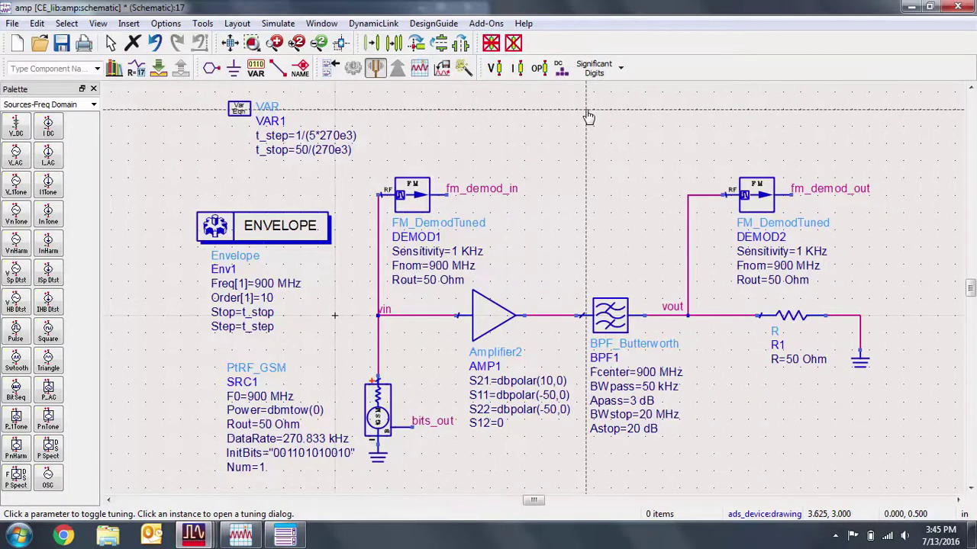
pyautogui.click(619, 387)
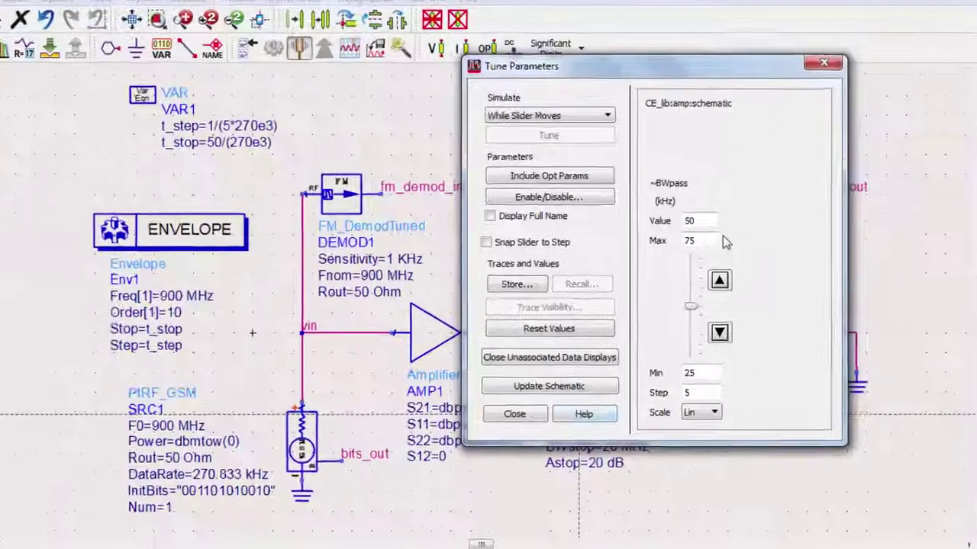
pyautogui.doubleClick(717, 235)
pyautogui.write('200')
pyautogui.doubleClick(662, 397)
pyautogui.write('5')
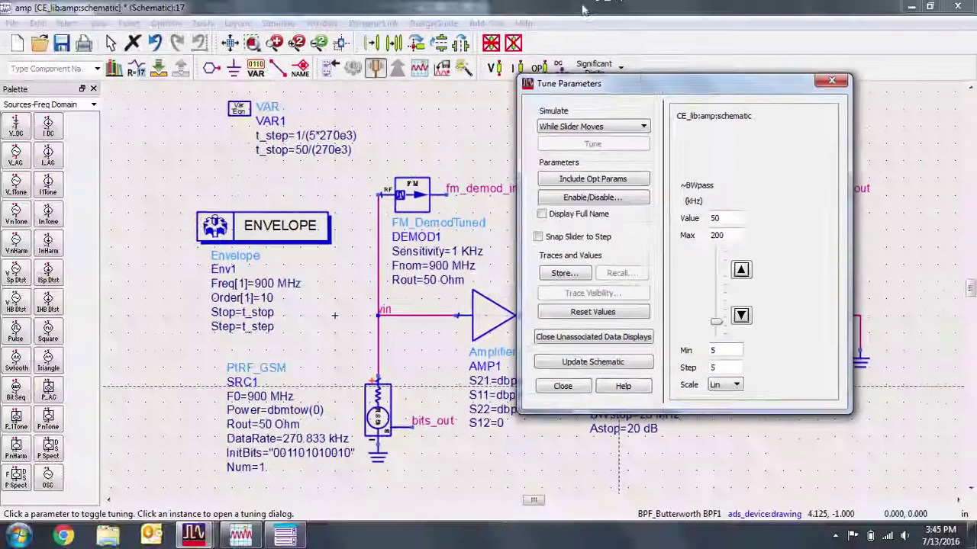
# Place the schematic beside the data display and slide BWpass down to 10.85 kHz
pyautogui.moveTo(582, 9); pyautogui.dragTo(975, 31)
pyautogui.moveTo(195, 536)
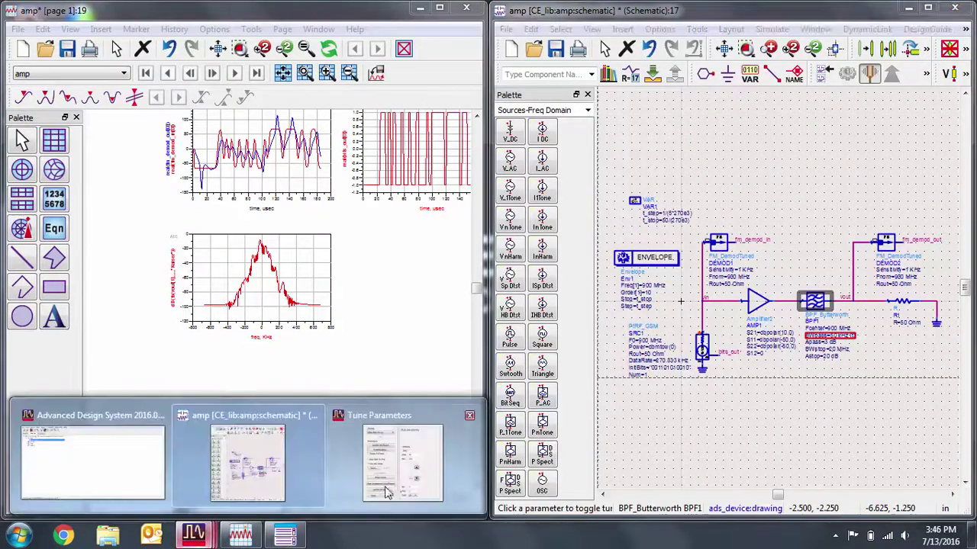
pyautogui.click(392, 489)
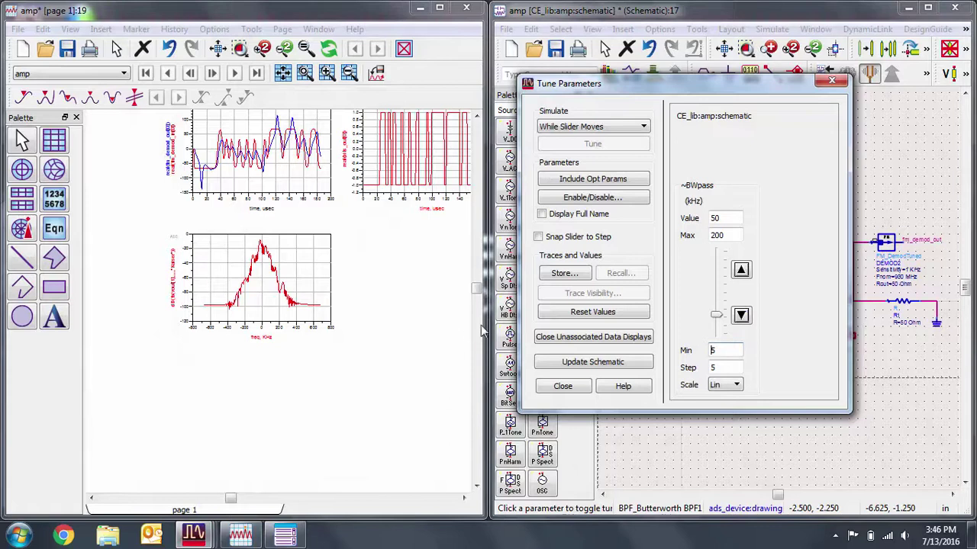
pyautogui.moveTo(716, 315); pyautogui.dragTo(718, 339)
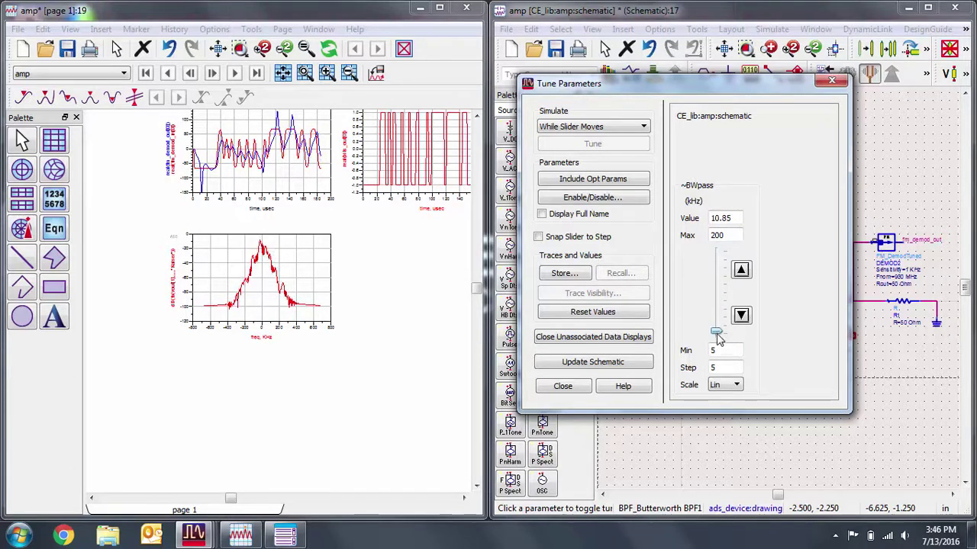